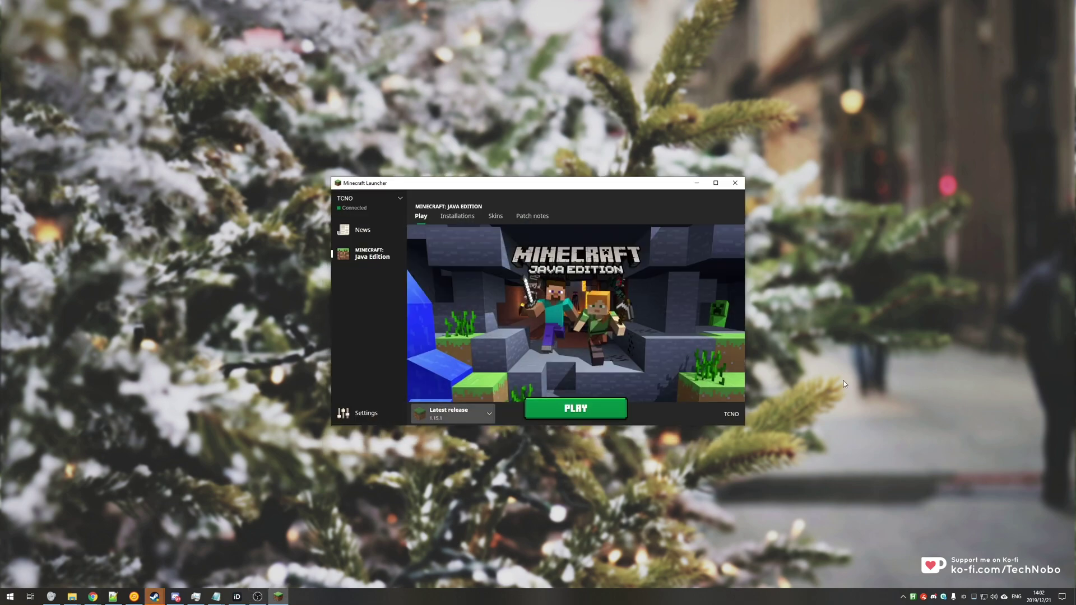
left_click(486, 415)
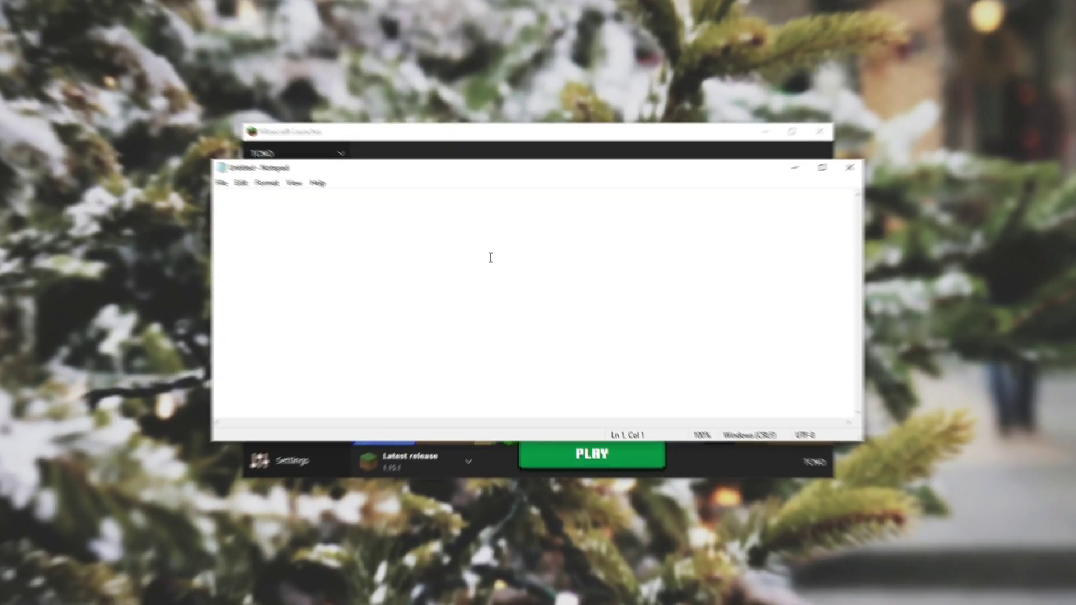
type("https://libraries.minecraft.net/net/sf/jopt-simple/jopt-simple/4.6/jopt-simple-4.6.jar")
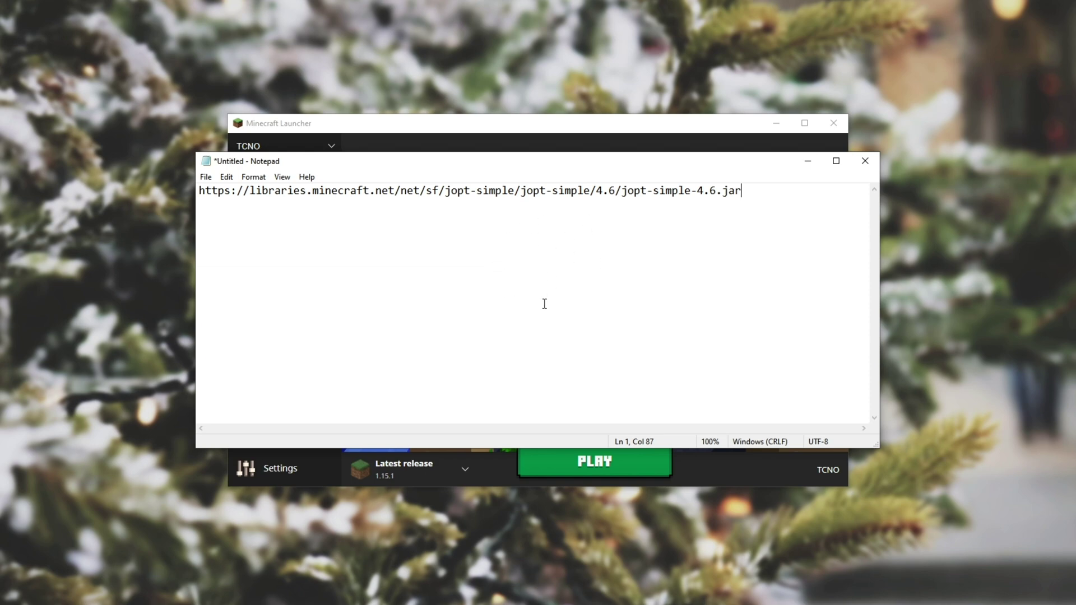
left_click_drag(716, 191, 695, 193)
left_click_drag(719, 193, 710, 192)
type("5")
- Set the version folder in the library URL to 4.5 so that it matches the jar file name
left_click_drag(621, 192, 695, 190)
left_click_drag(615, 192, 595, 192)
left_click(596, 191)
left_click(580, 205)
left_click_drag(248, 191, 398, 192)
left_click(408, 191)
left_click(464, 191)
left_click(552, 193)
left_click_drag(596, 191, 615, 193)
type("4.5")
left_click_drag(696, 193, 715, 194)
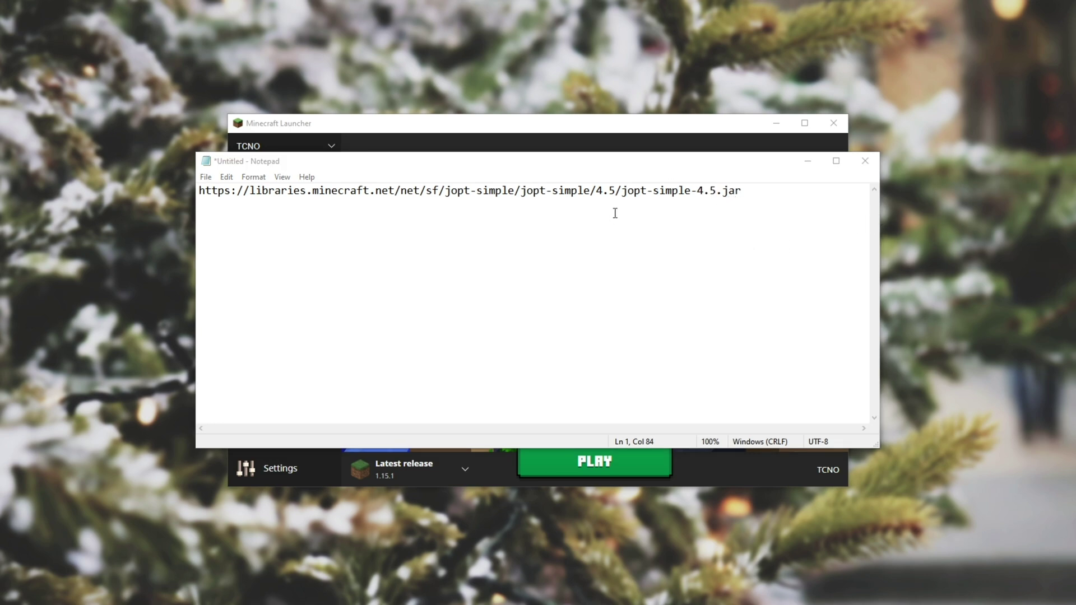
left_click(578, 232)
key("Right")
key("Right")
key("Right")
key("Right")
key("Right")
key("Right")
key("shift+Left")
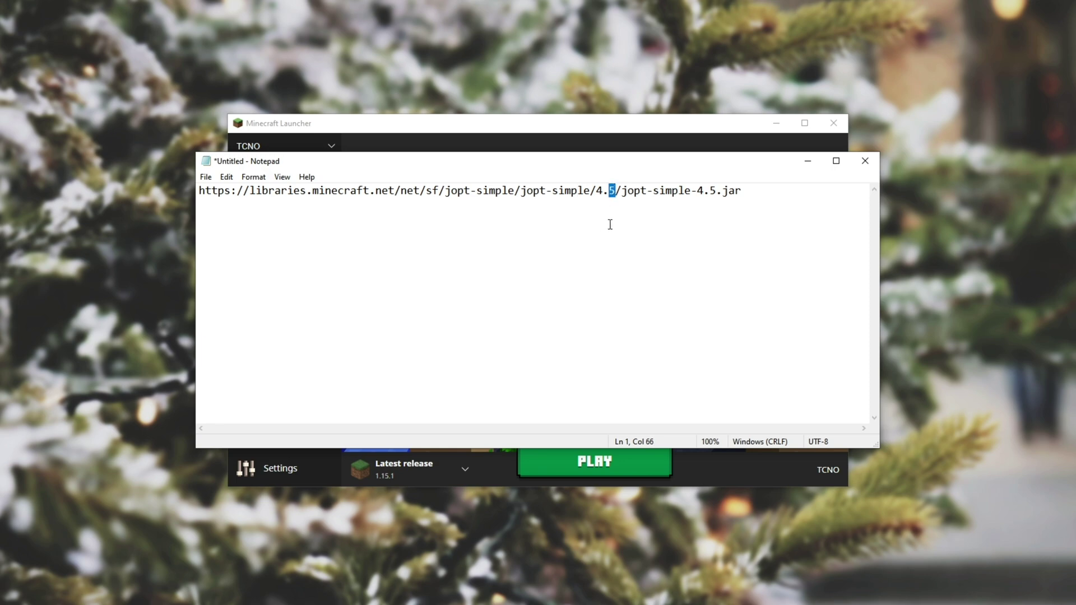
- Load the complete jopt-simple 4.5 URL from Notepad in Chrome, and keep the flagged jar download
left_click_drag(749, 197, 220, 218)
left_click(220, 219)
left_click_drag(762, 192, 200, 193)
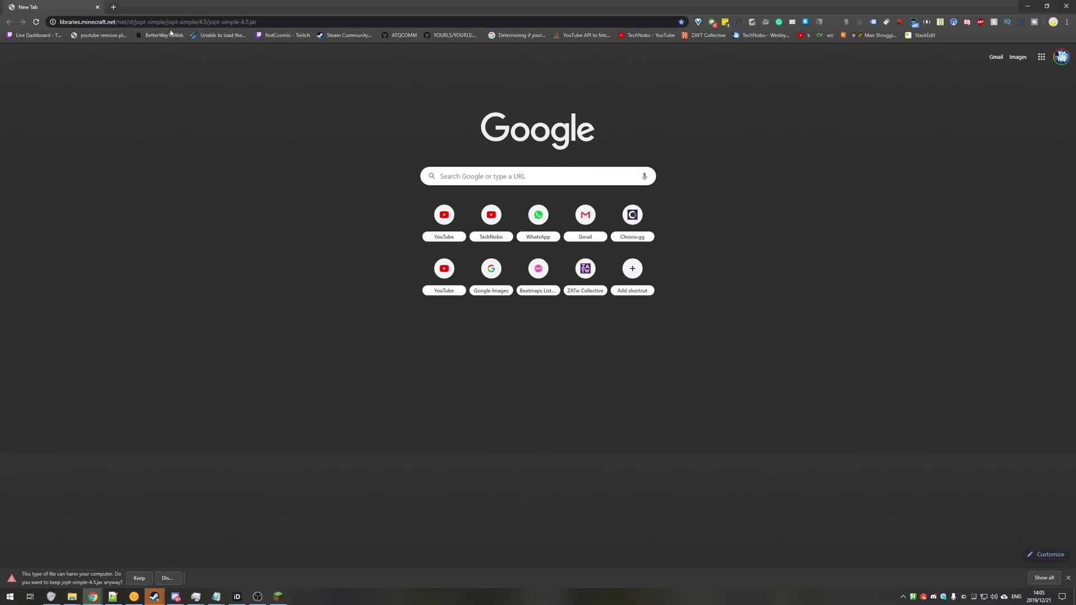
left_click(138, 578)
key("super+Down")
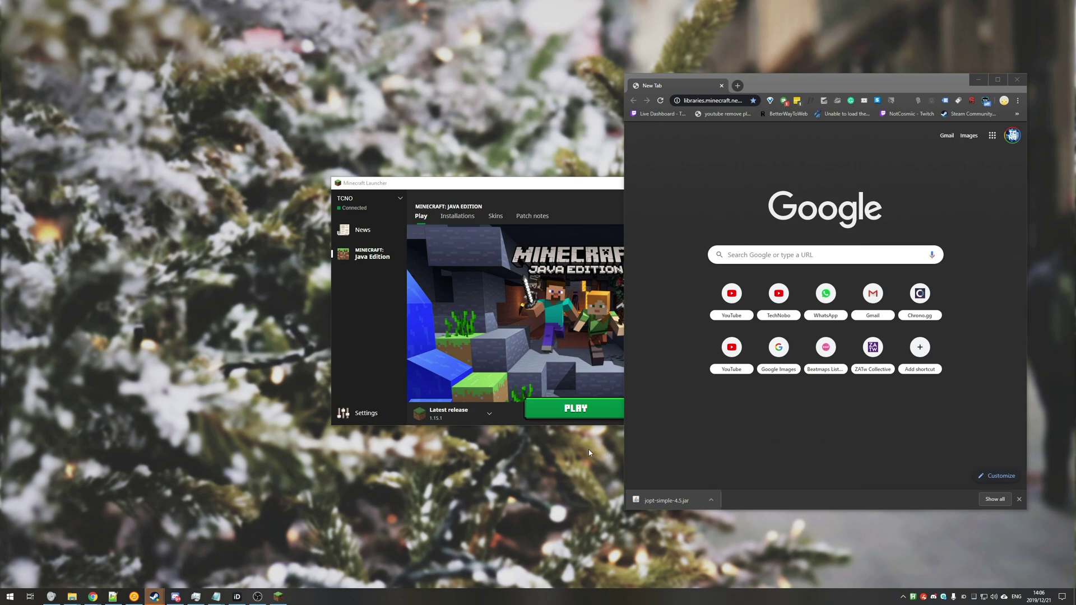
- Open the %appdata% folder in File Explorer through the Run dialog, and enter the .minecraft folder
key("super+r")
type("%appdata%")
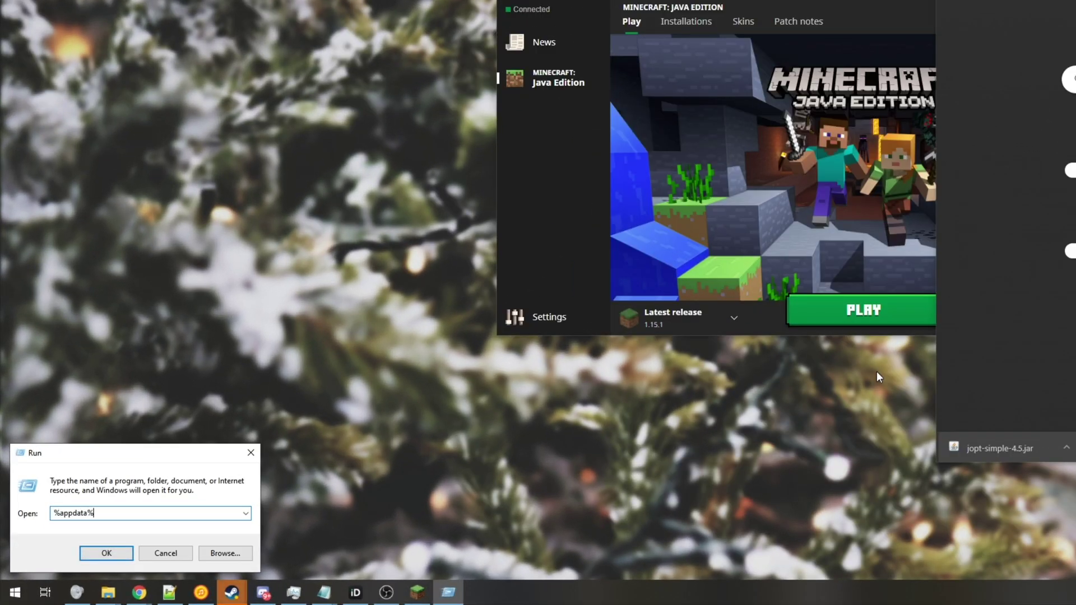
key("Return")
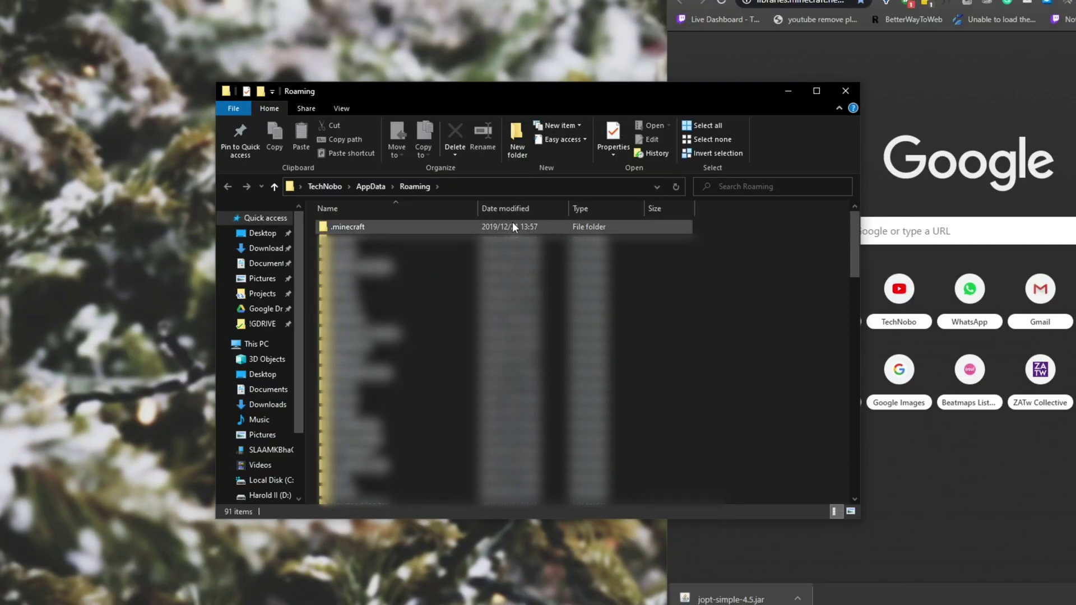
double_click(678, 132)
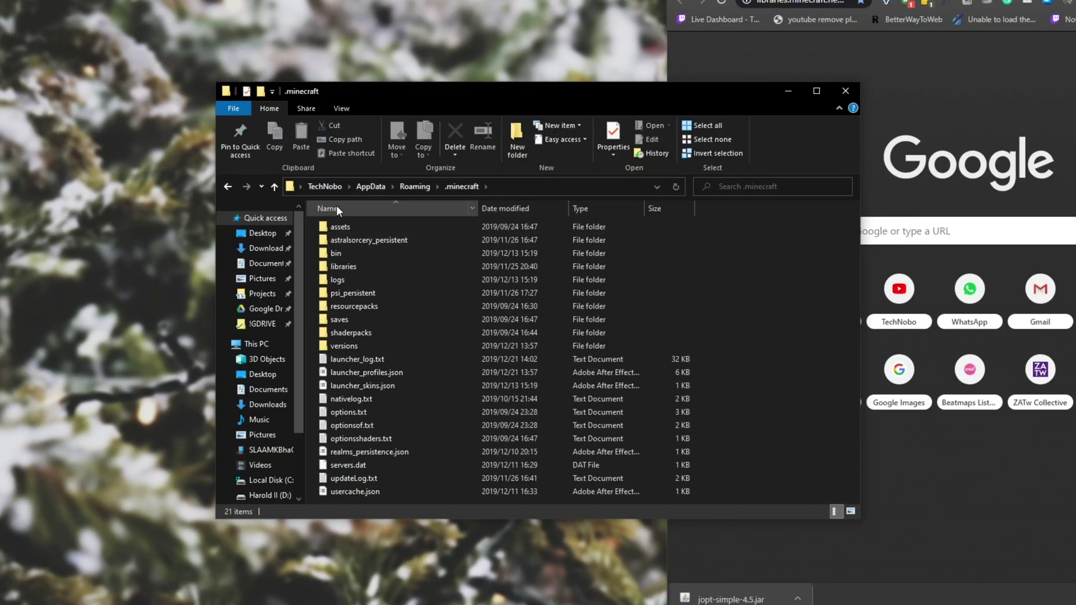
- Examine the full path of the .minecraft folder against the structure of the library URL
left_click(452, 190)
left_click(317, 186)
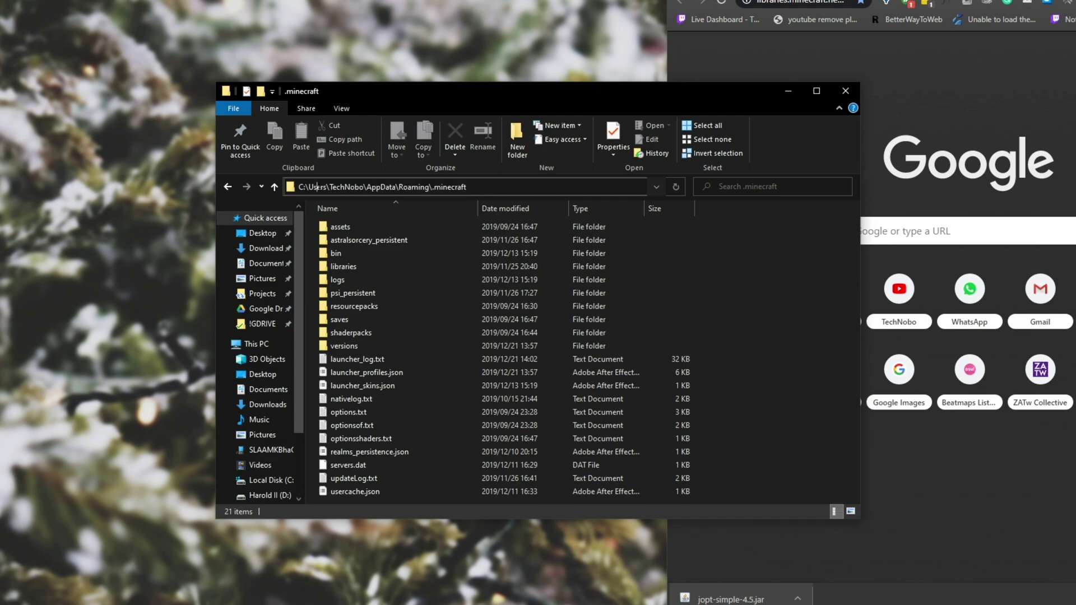
key("Right")
key("Right")
key("Right")
key("Right")
key("Right")
key("Right")
key("Right")
key("Right")
key("Right")
key("Right")
key("Right")
key("Right")
key("Right")
key("Right")
key("Right")
key("Right")
key("Right")
key("Right")
key("Right")
key("Right")
left_click(481, 191)
left_click(850, 277)
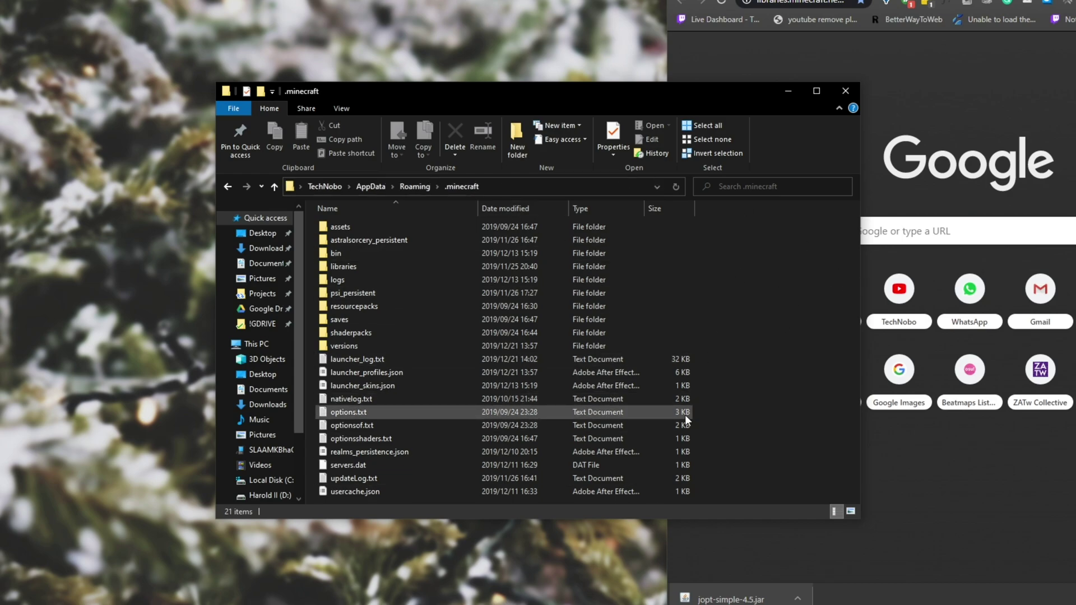
- Navigate from .minecraft through libraries, net, sf, jopt-simple and jopt-simple to the 4.5 folder
double_click(382, 266)
double_click(381, 319)
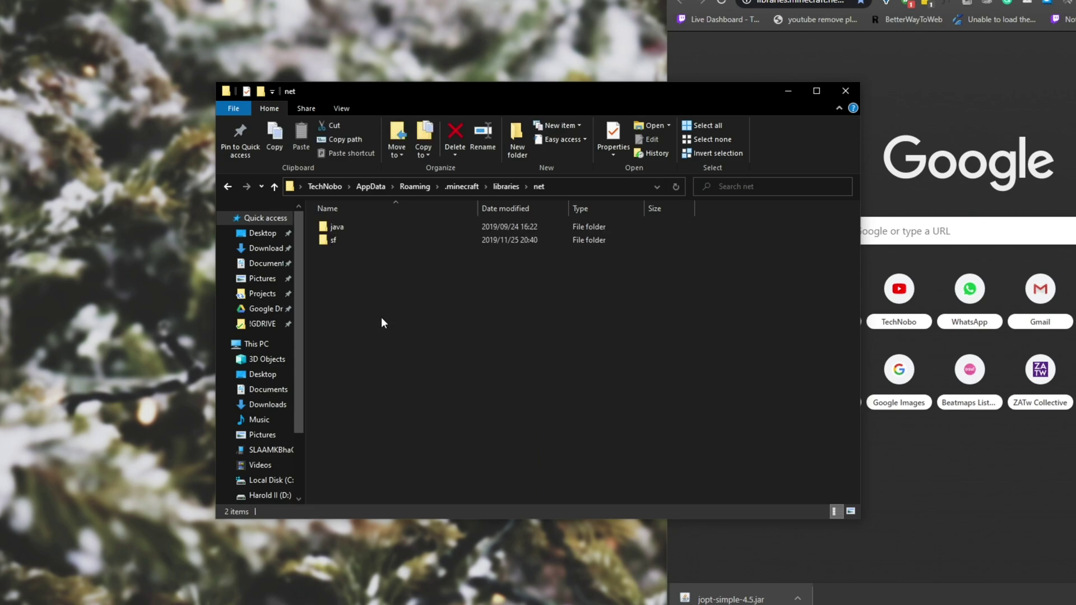
double_click(358, 239)
double_click(395, 224)
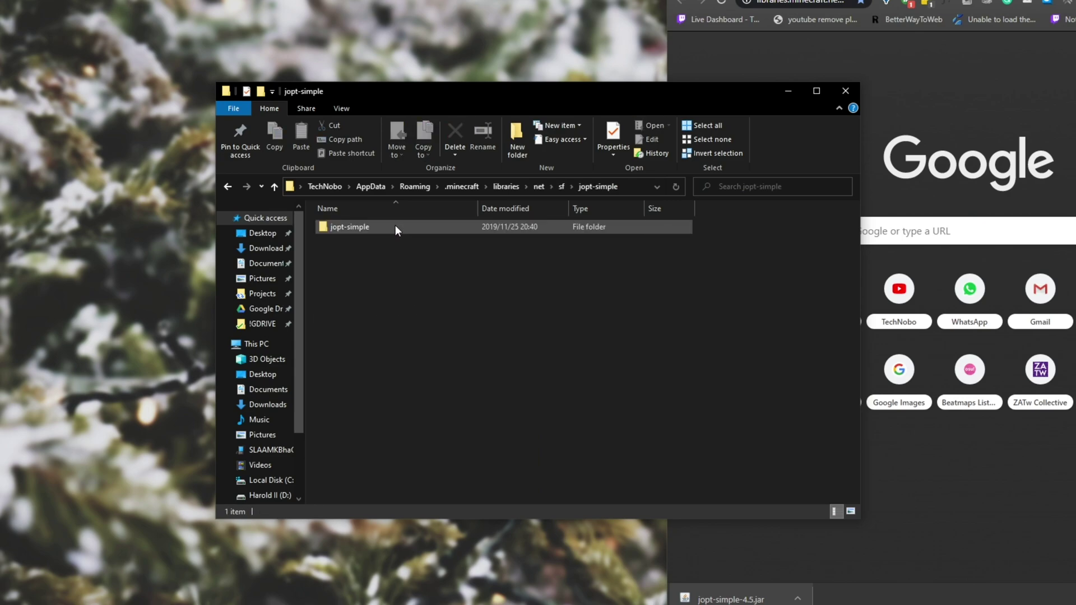
double_click(422, 230)
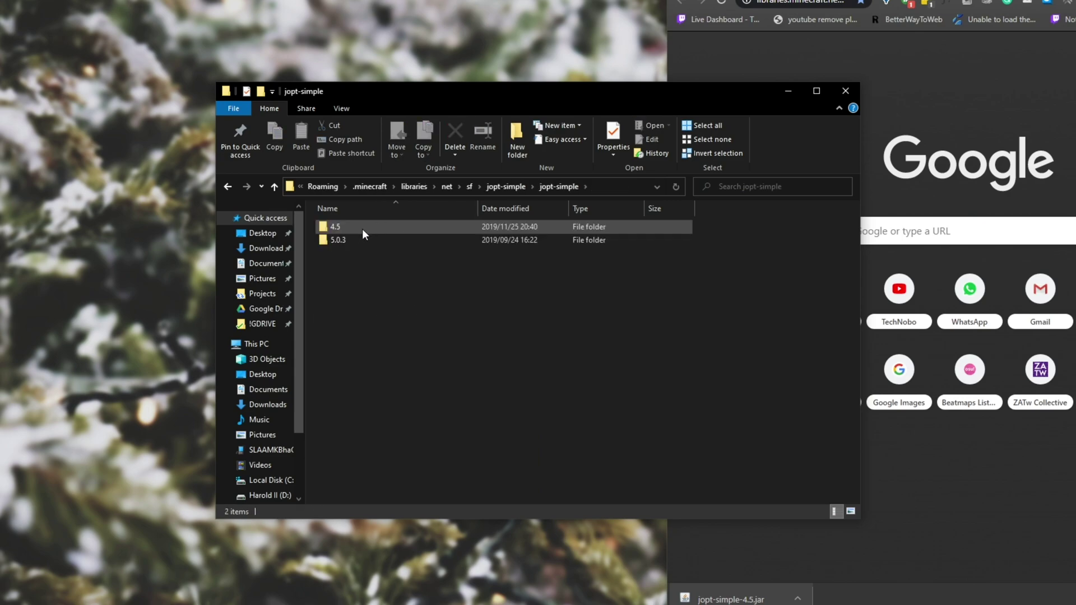
left_click(359, 230)
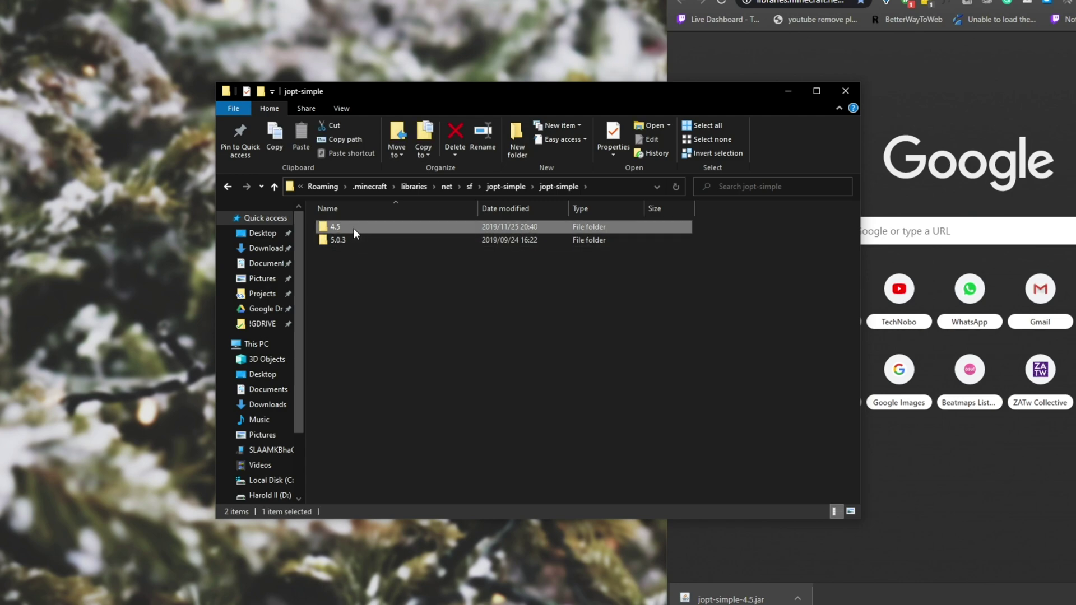
double_click(395, 223)
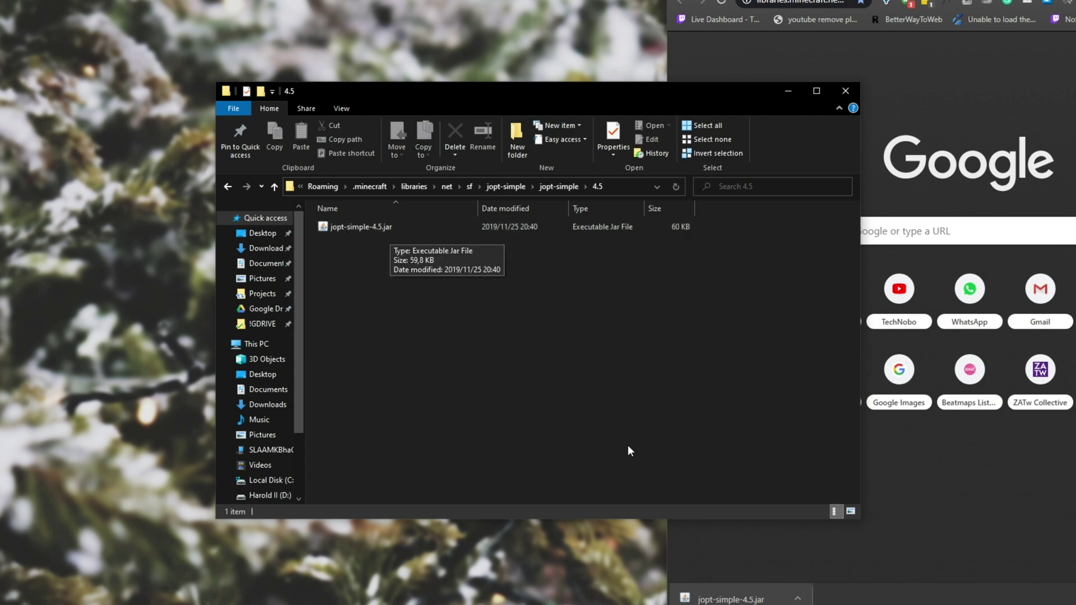
- Copy the downloaded jopt-simple-4.5.jar from the browser into the 4.5 folder, replacing the existing file
left_click(706, 550)
left_click_drag(745, 595, 546, 336)
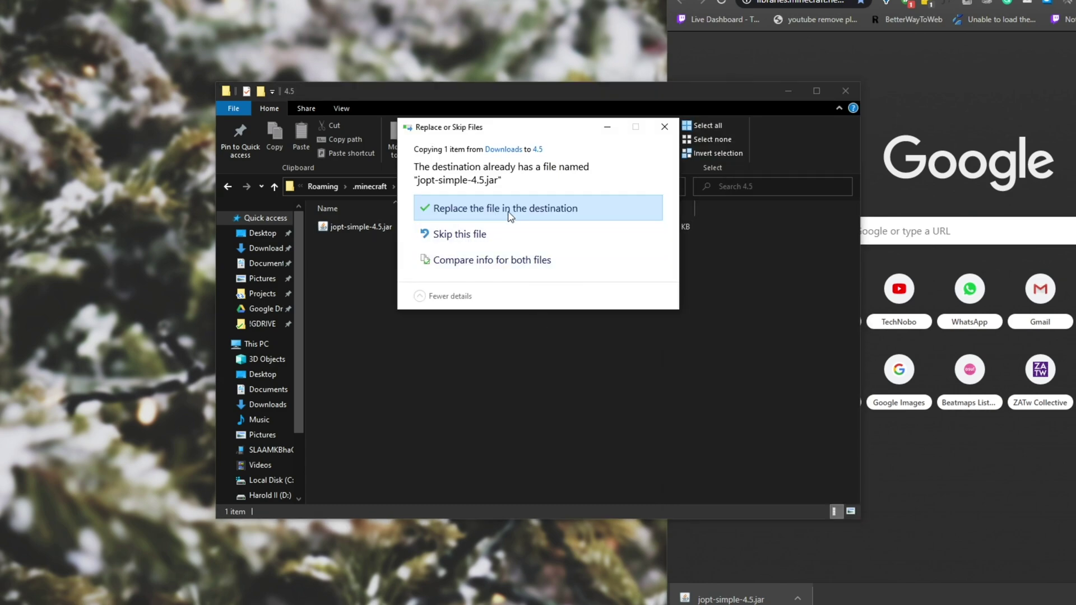
left_click(508, 213)
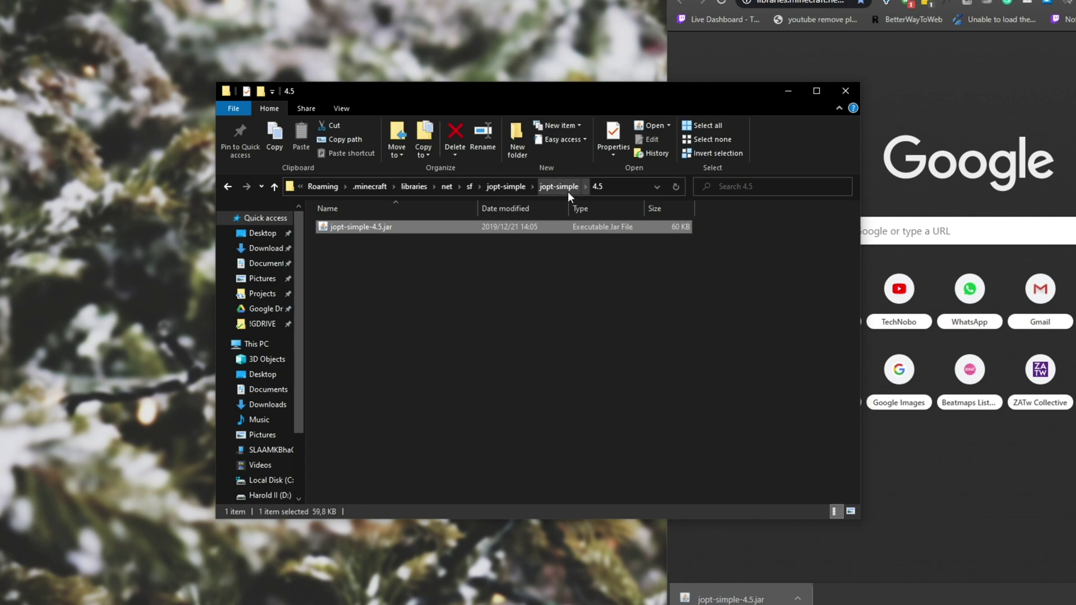
- Check the contents of the neighbouring 5.0.3 version folder, and return to the previously viewed folder
left_click(558, 187)
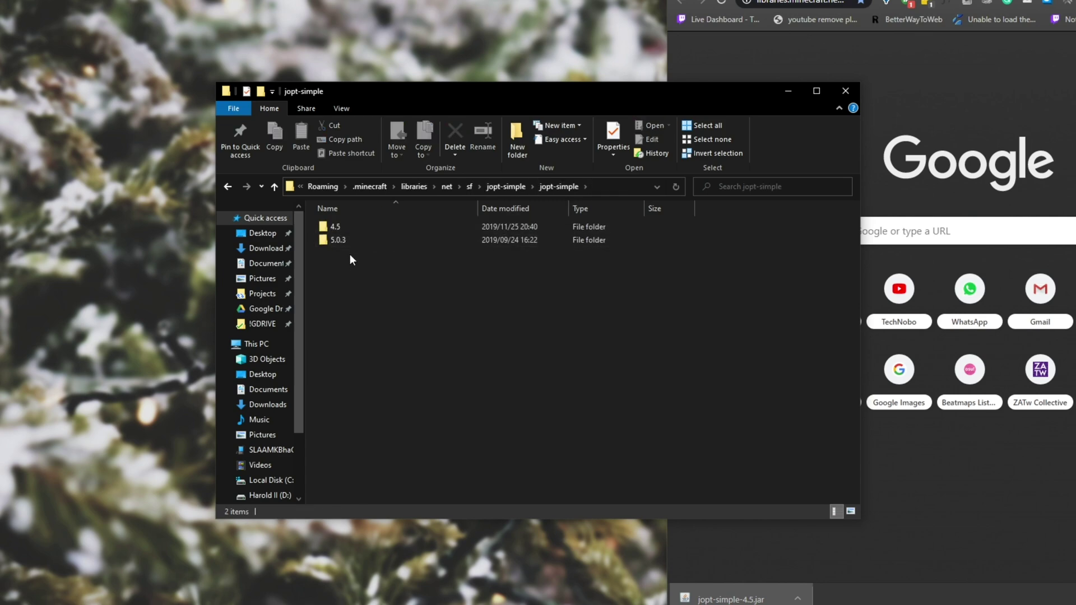
double_click(368, 240)
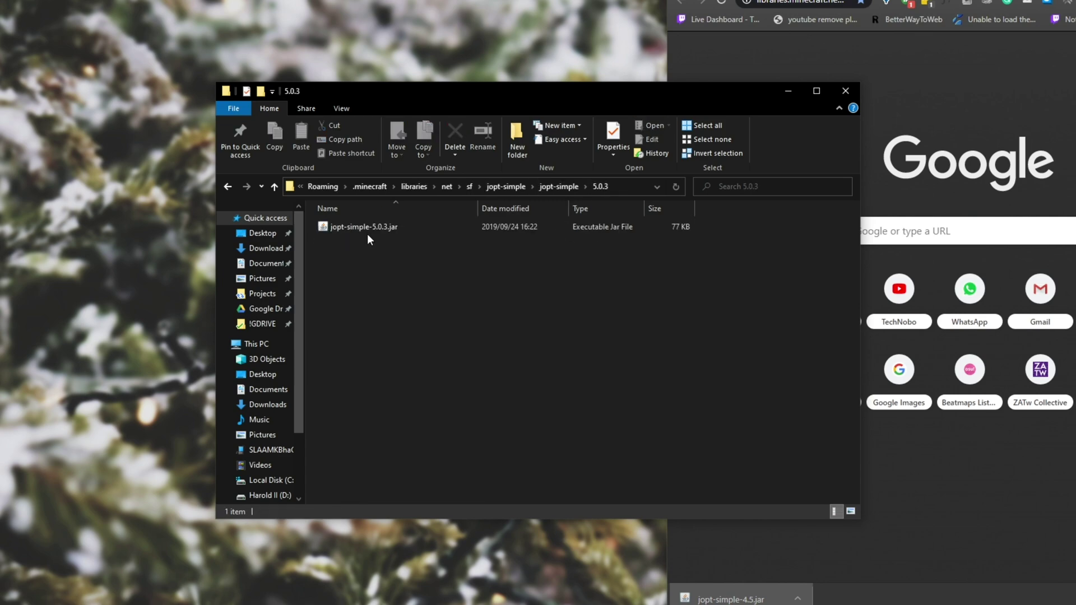
key("alt+Left")
key("alt+Left")
left_click(427, 293)
- Minimize File Explorer and start the latest release, 1.15.1, from the Minecraft Launcher
left_click(786, 92)
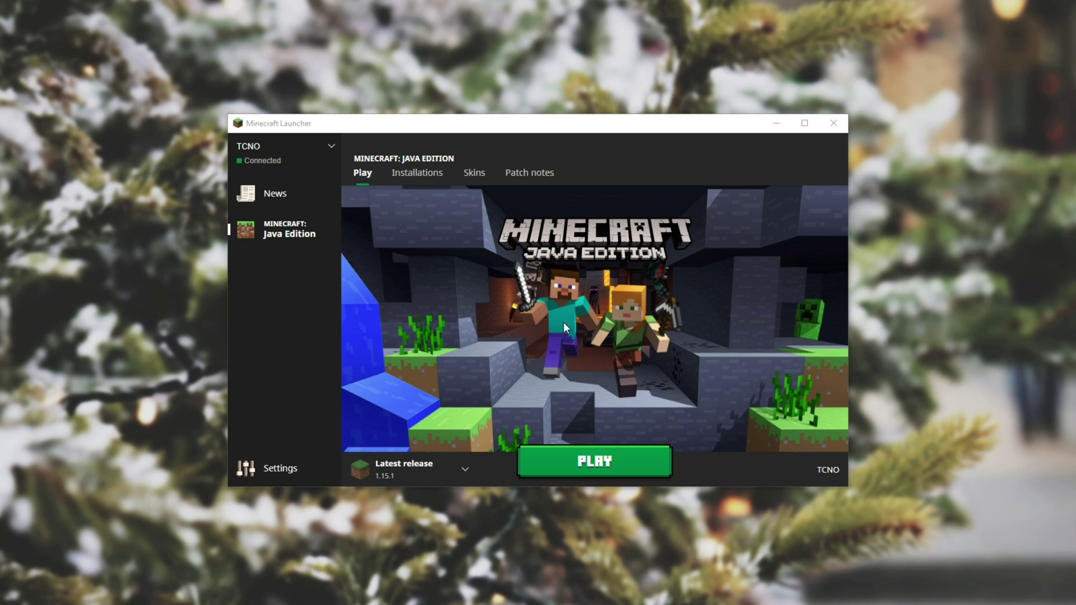
left_click(593, 464)
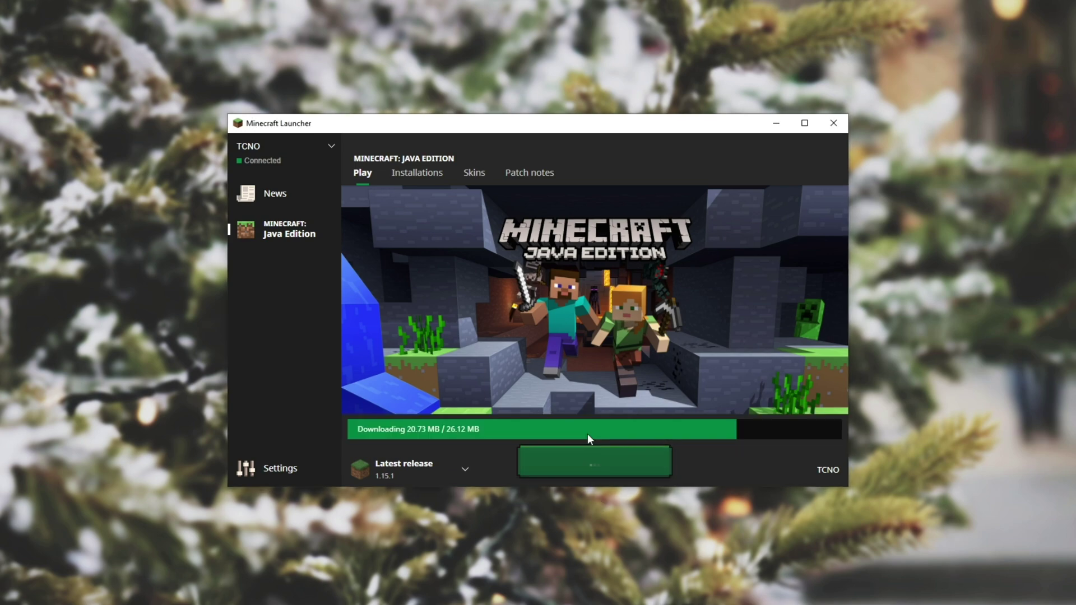